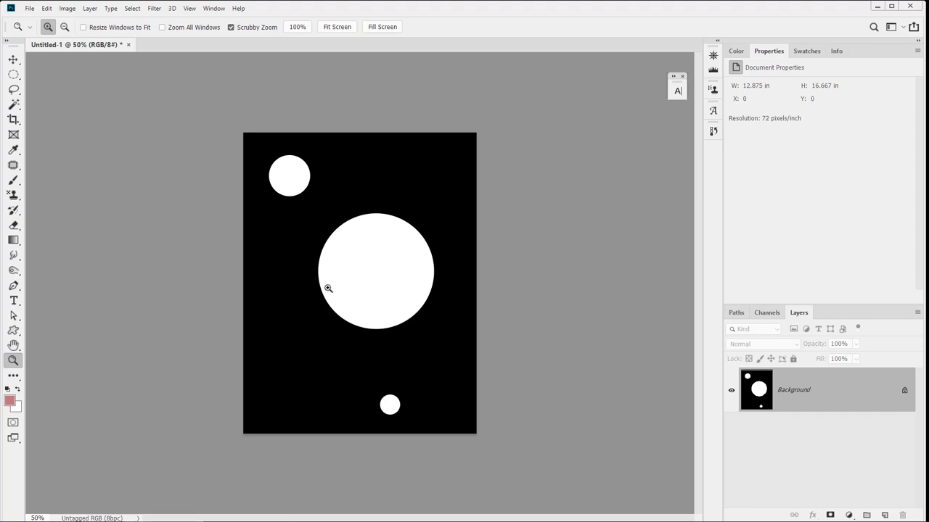
# - Zoom in twice on the big circle's edge, then Alt-click to zoom back out to the whole page
pyautogui.moveTo(314, 269); pyautogui.dragTo(314, 269)
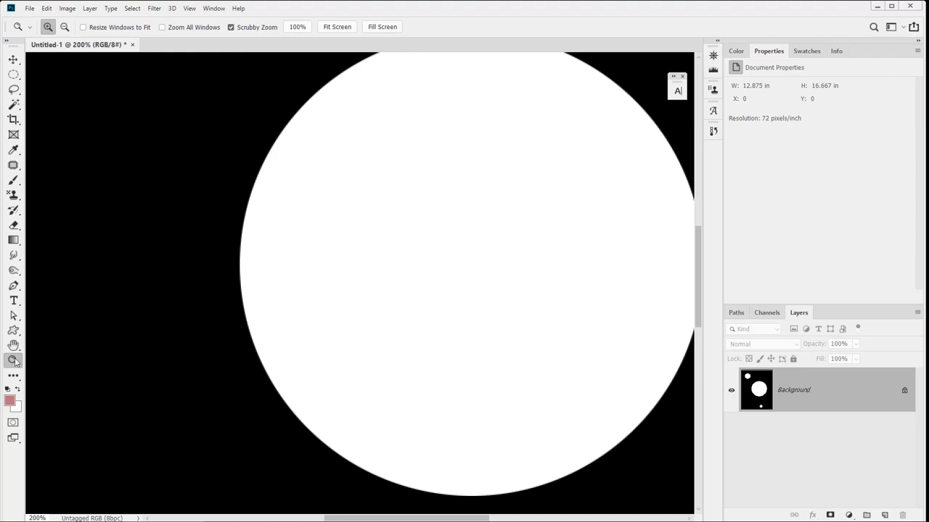
pyautogui.moveTo(220, 277); pyautogui.dragTo(220, 276)
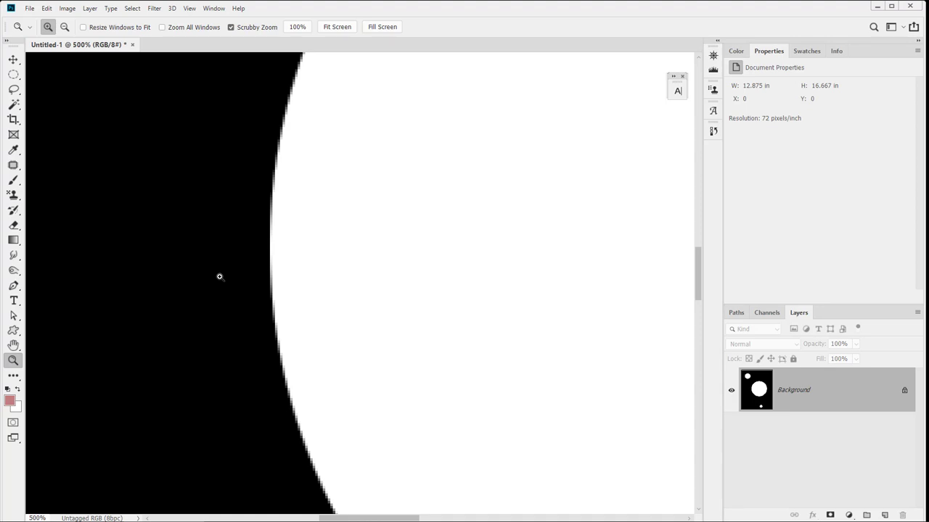
pyautogui.press('alt')
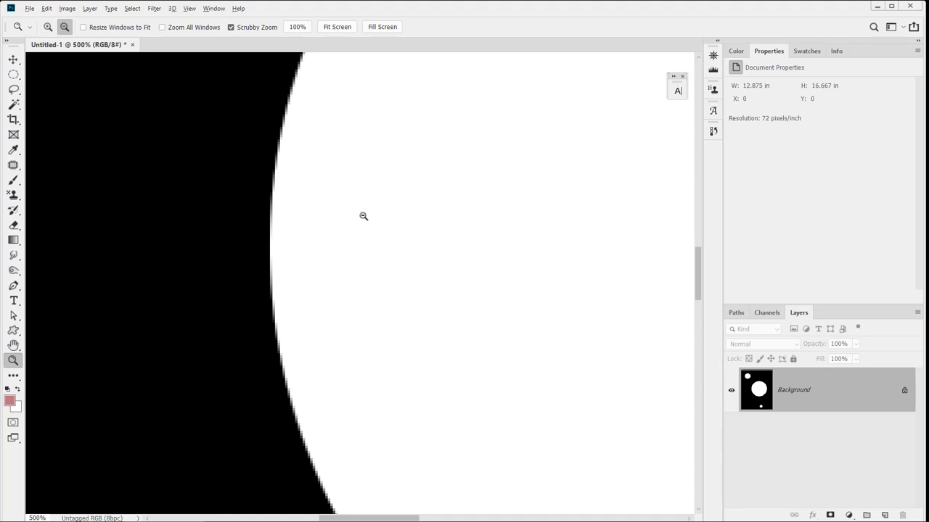
pyautogui.keyDown('alt'); pyautogui.click(263, 220); pyautogui.keyUp('alt')
pyautogui.moveTo(264, 221); pyautogui.dragTo(263, 220)
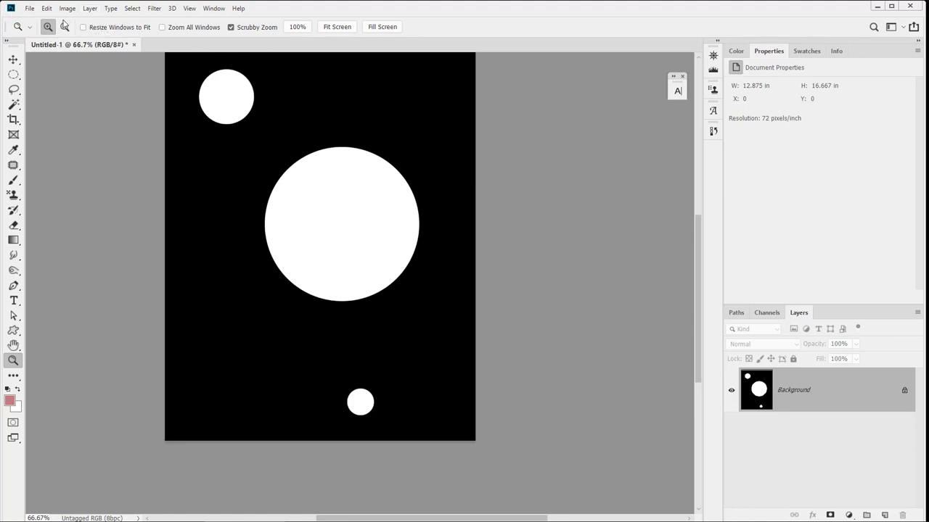
# - Make Zoom Out the default mode and click the canvas down to 25%
pyautogui.click(64, 27)
pyautogui.click(284, 129)
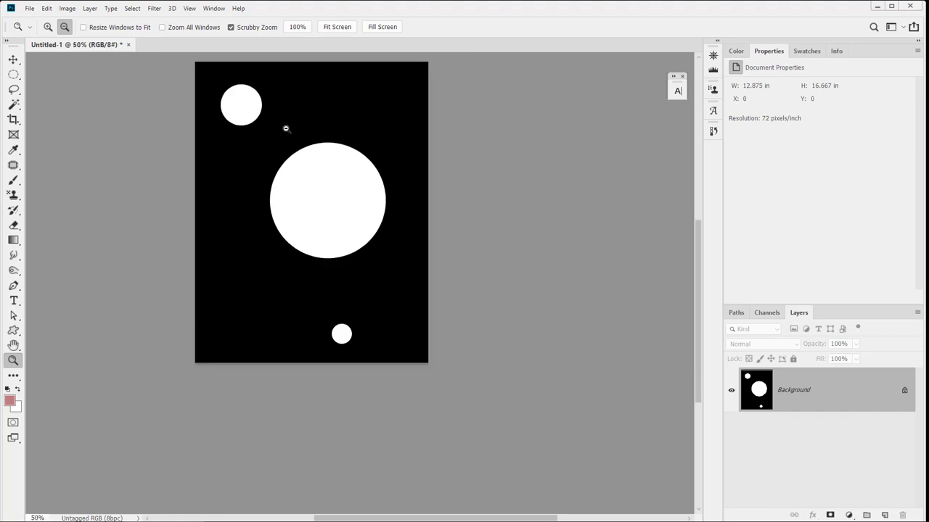
pyautogui.click(284, 129)
pyautogui.click(285, 129)
# - Alt-click to zoom in to 100%, then restore Zoom In as the default mode
pyautogui.press('alt')
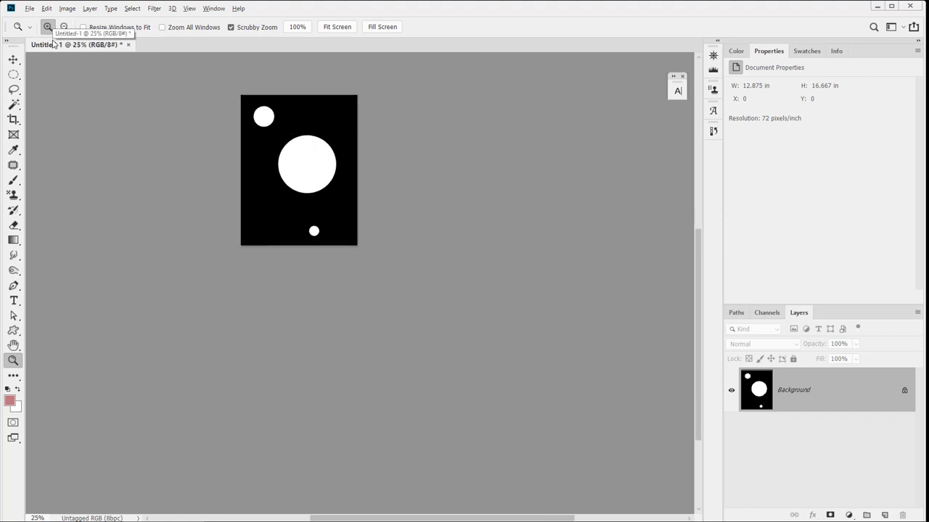
pyautogui.click(246, 145)
pyautogui.click(246, 145)
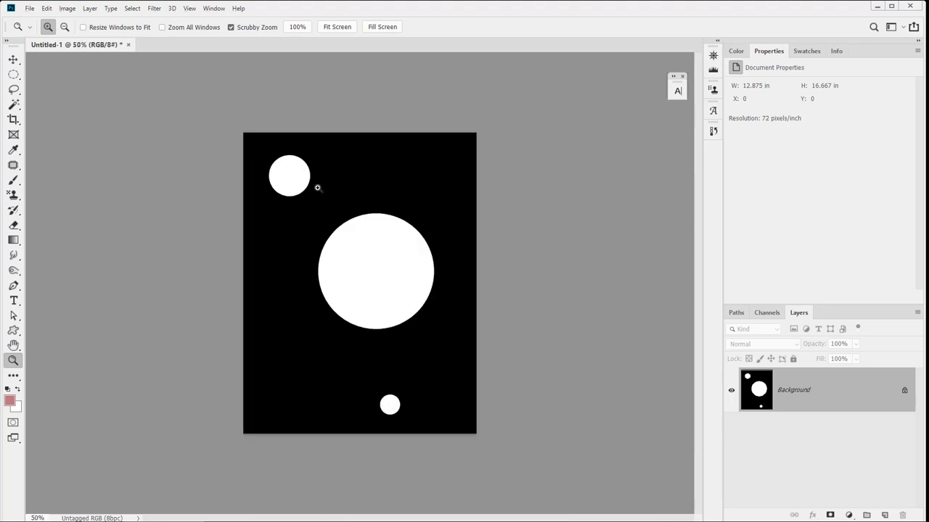
pyautogui.click(317, 186)
pyautogui.click(317, 186)
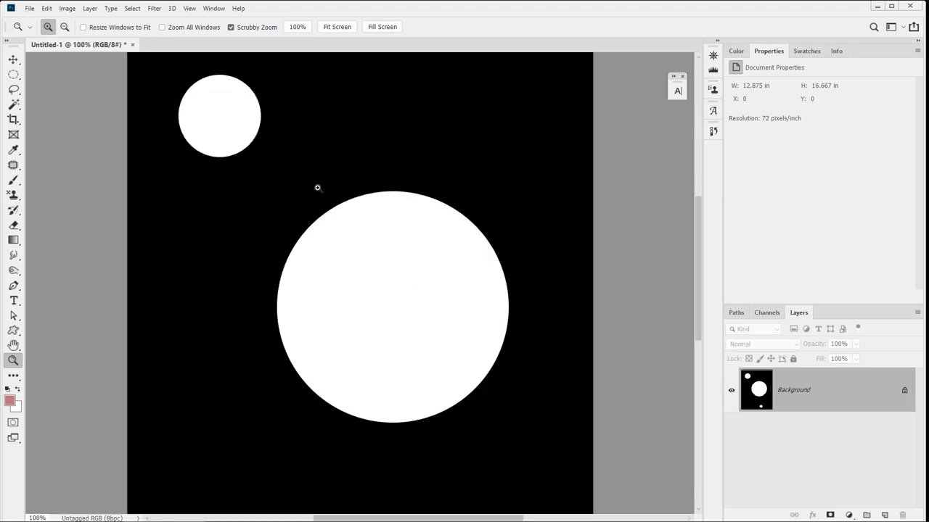
pyautogui.click(46, 31)
# - Zoom out to 66.67% in Zoom Out mode, dismissing the Reset Tool menu without resetting
pyautogui.rightClick(17, 28)
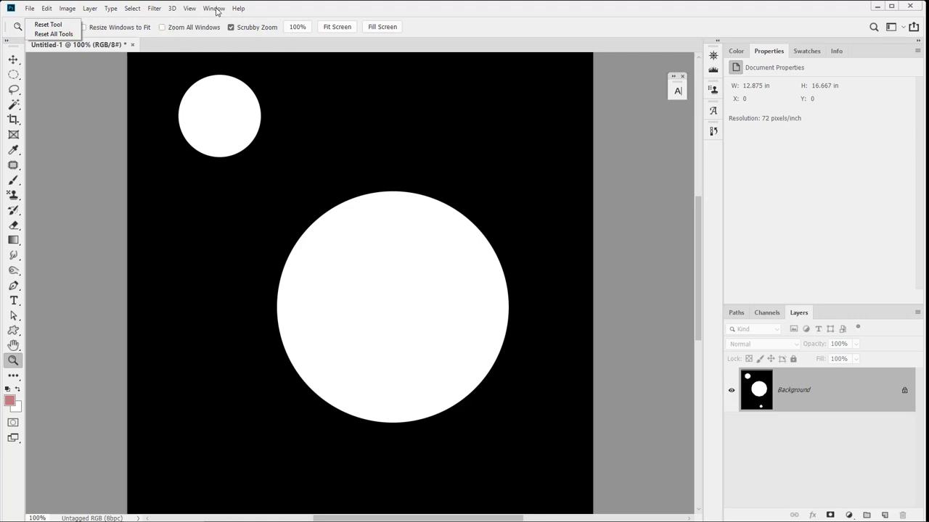
pyautogui.click(279, 18)
pyautogui.click(65, 27)
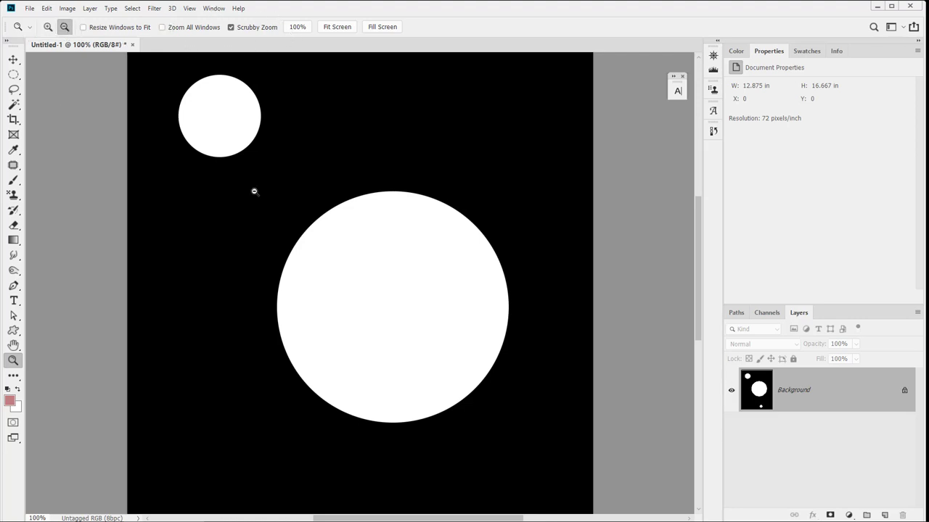
pyautogui.click(304, 251)
pyautogui.rightClick(18, 26)
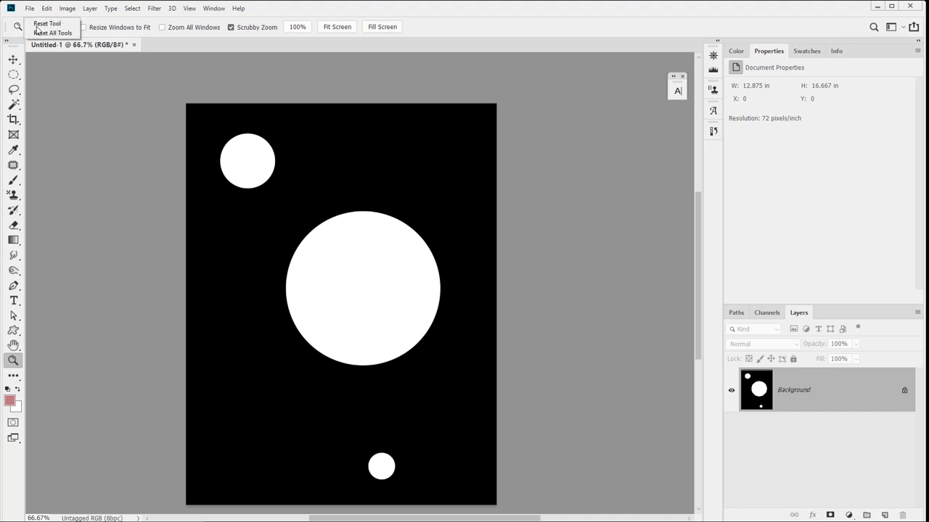
pyautogui.click(39, 24)
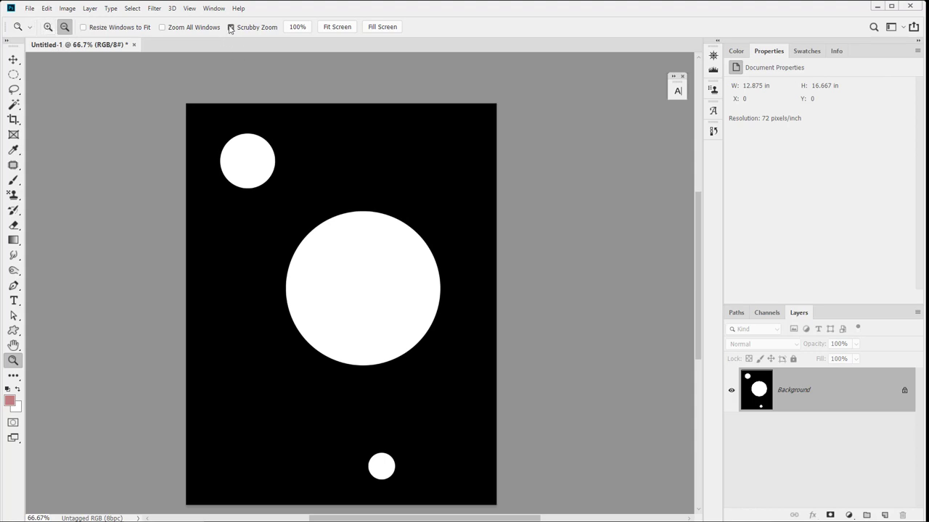
# - Zoom between the circles, back out to 200%, then Reset Tool and test Scrubby Zoom by dragging
pyautogui.moveTo(281, 197); pyautogui.dragTo(332, 223)
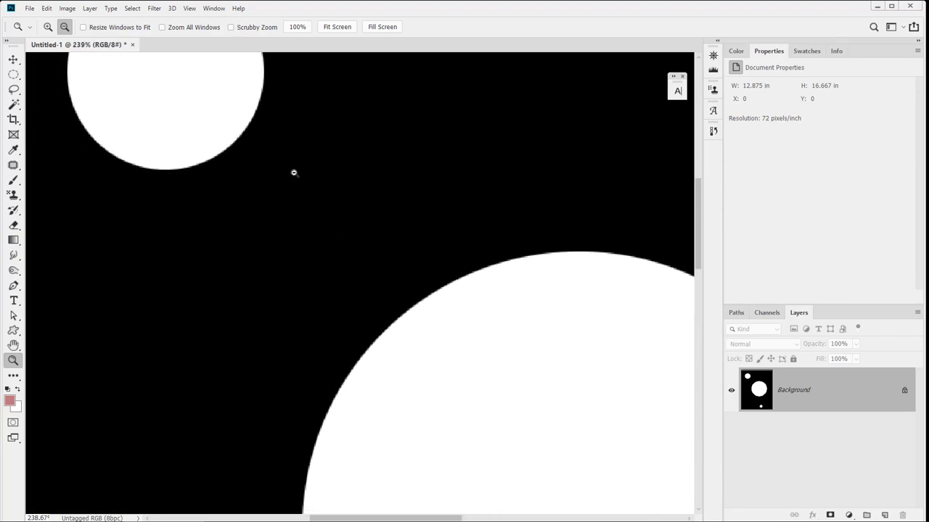
pyautogui.click(365, 339)
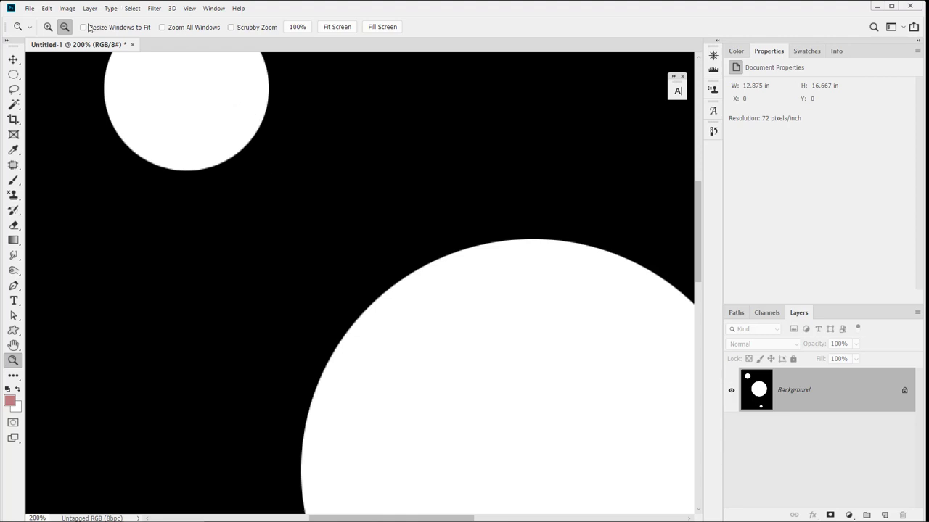
pyautogui.rightClick(19, 29)
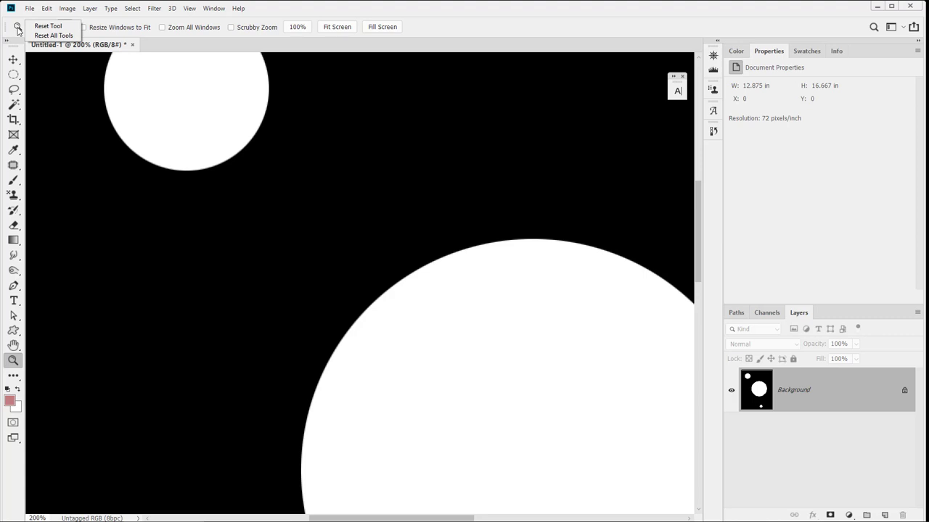
pyautogui.click(43, 26)
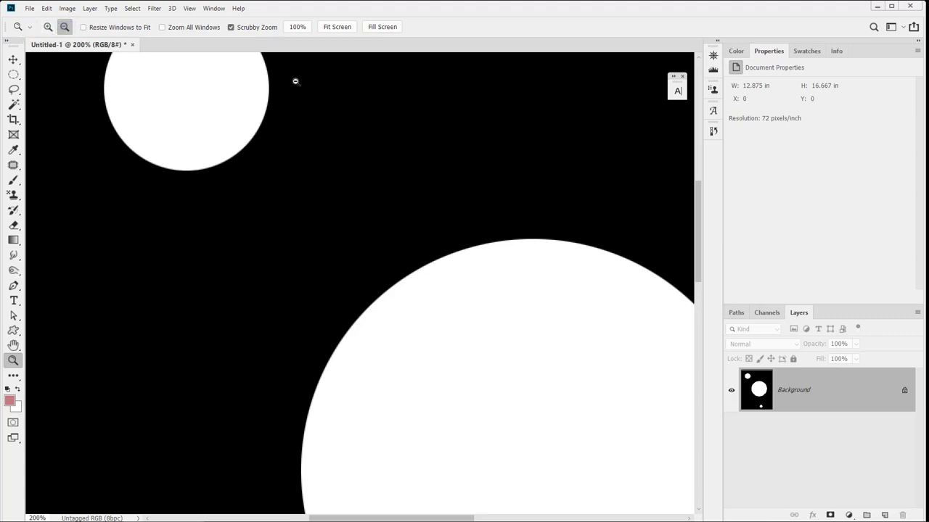
pyautogui.moveTo(297, 307); pyautogui.dragTo(244, 284)
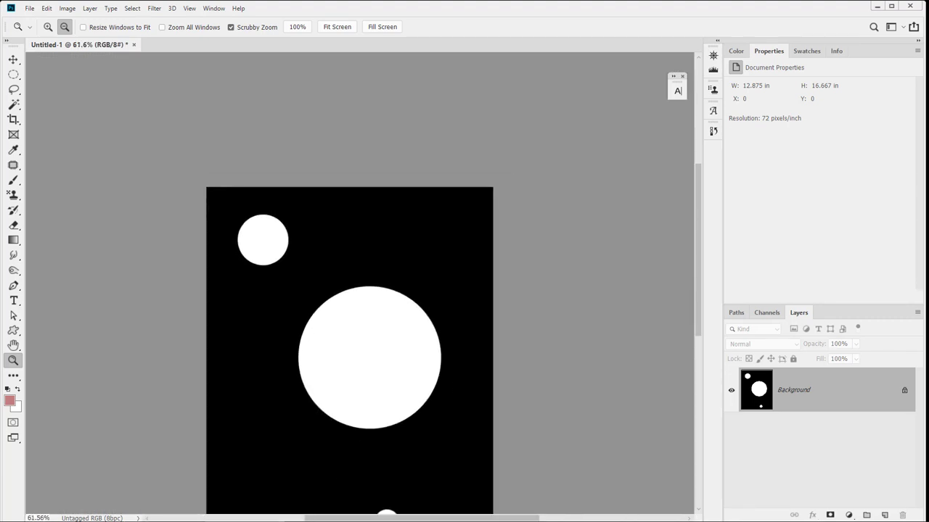
# - Set the zoom mode back to Zoom In and select the Elliptical Marquee tool
pyautogui.click(49, 28)
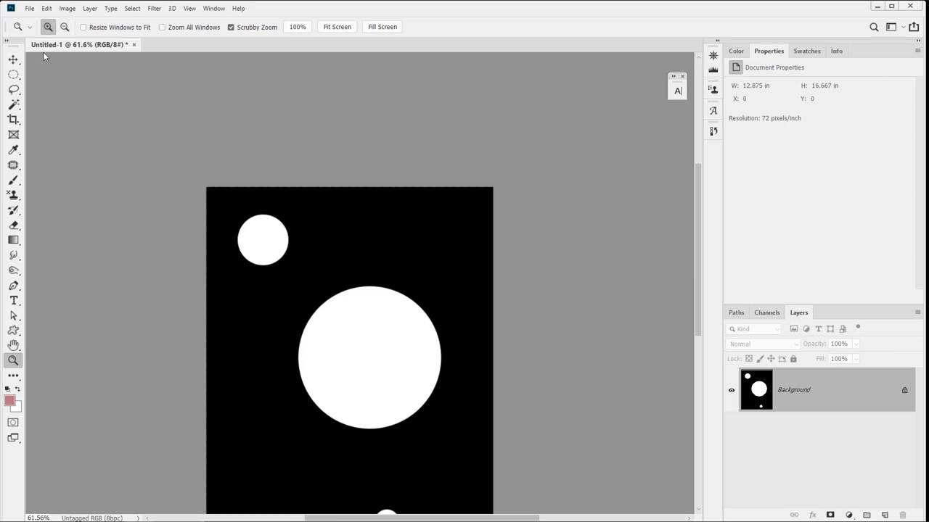
pyautogui.click(11, 76)
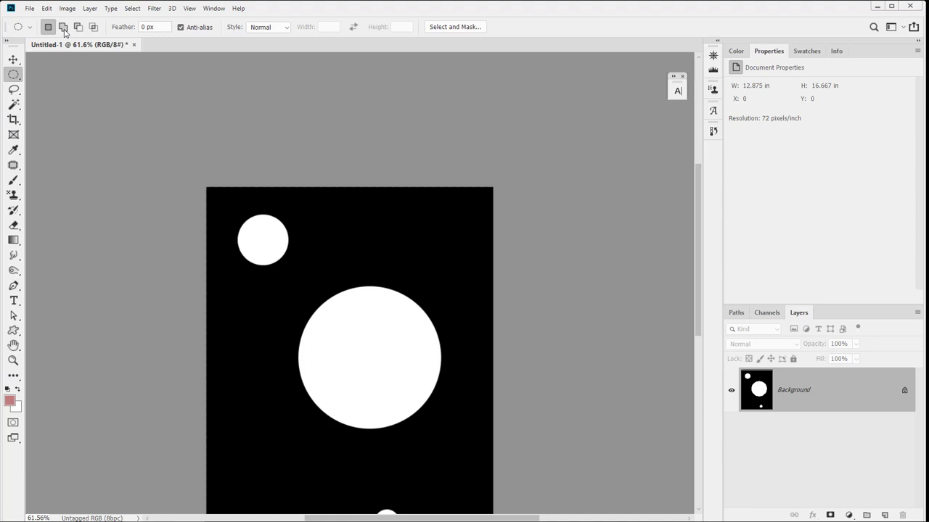
# - Subtract a smaller ellipse from one over the big circle and invert to form a crescent
pyautogui.moveTo(243, 297); pyautogui.dragTo(332, 374)
pyautogui.press('alt')
pyautogui.moveTo(253, 289); pyautogui.dragTo(304, 344)
pyautogui.hotkey('ctrl', 'i')
# - Combine two ellipses above the big circle, invert them to white, and deselect
pyautogui.moveTo(329, 294); pyautogui.dragTo(404, 269)
pyautogui.press('shift')
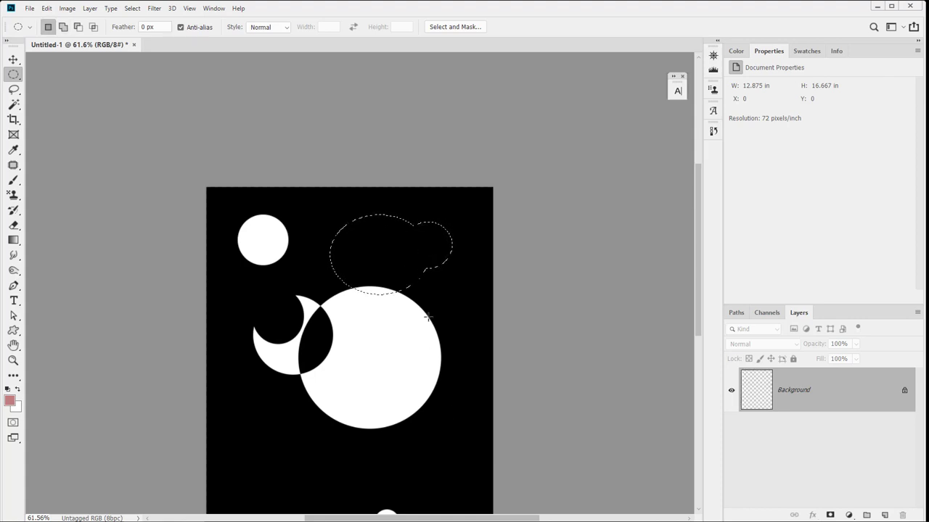
pyautogui.hotkey('ctrl', 'i')
pyautogui.hotkey('ctrl', 'd')
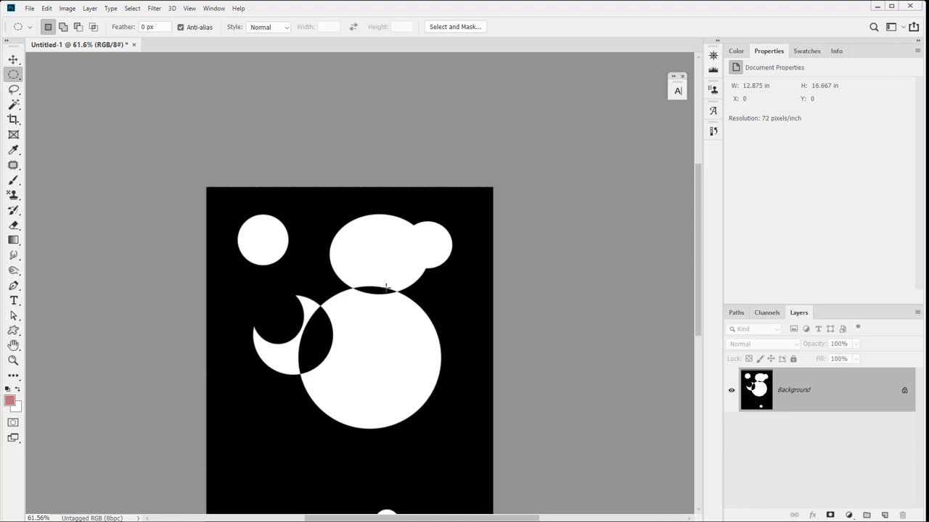
# - Intersect two overlapping ellipses, invert, then move the outline and invert it at new spots
pyautogui.moveTo(325, 265); pyautogui.dragTo(455, 374)
pyautogui.hotkey('shift', 'alt')
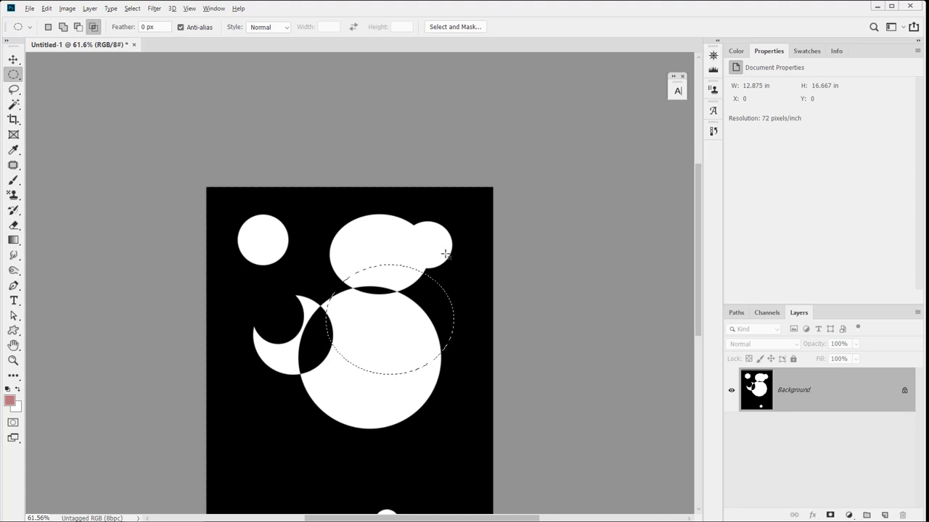
pyautogui.moveTo(447, 253); pyautogui.dragTo(312, 356)
pyautogui.hotkey('ctrl', 'i')
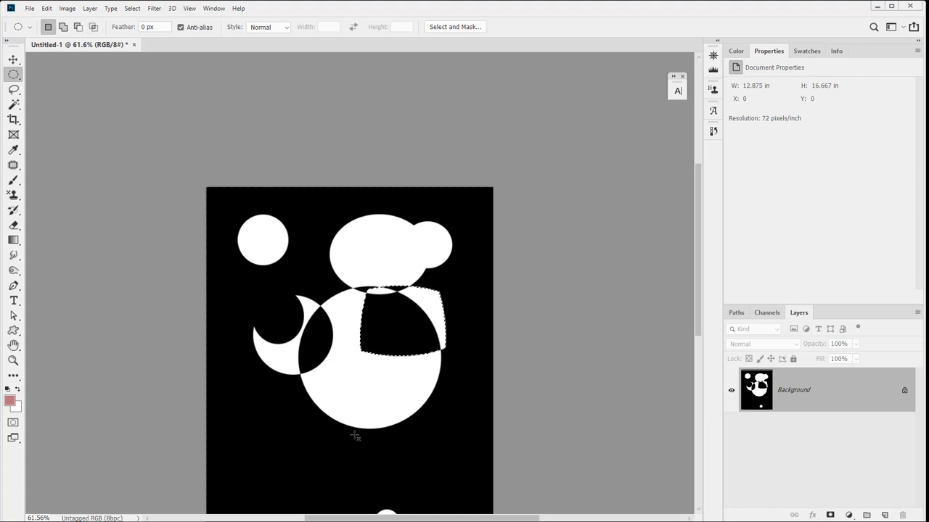
pyautogui.moveTo(394, 356); pyautogui.dragTo(425, 466)
pyautogui.hotkey('ctrl', 'i')
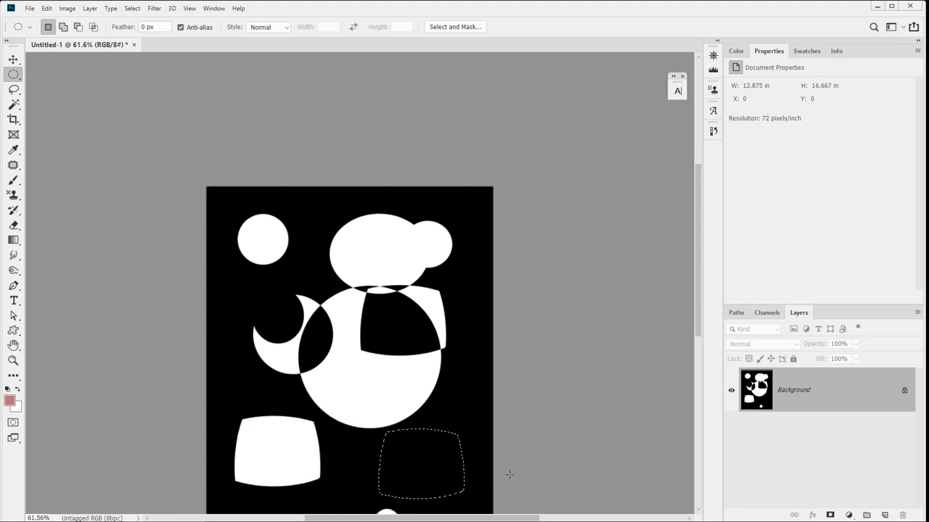
pyautogui.hotkey('ctrl', 'i')
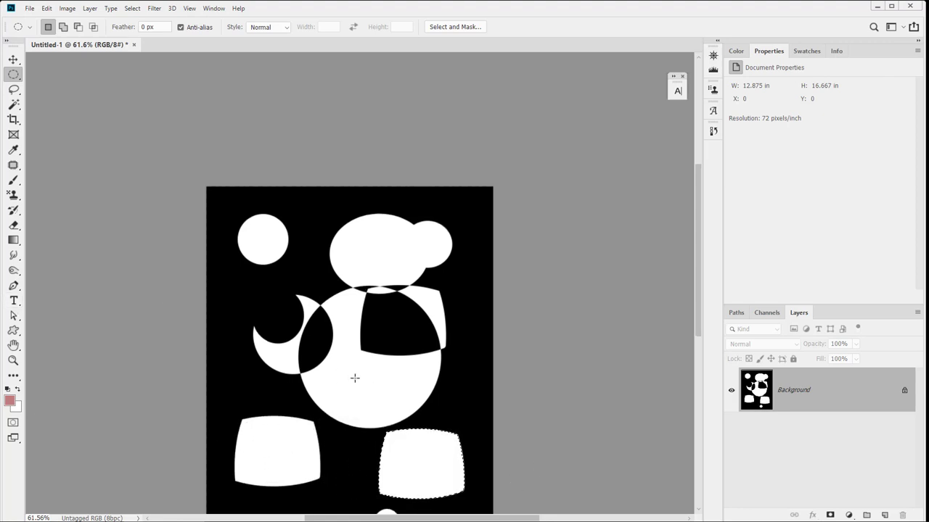
# - In Add mode, add three ellipses, subtract a bite, and intersect with a final ellipse
pyautogui.click(63, 31)
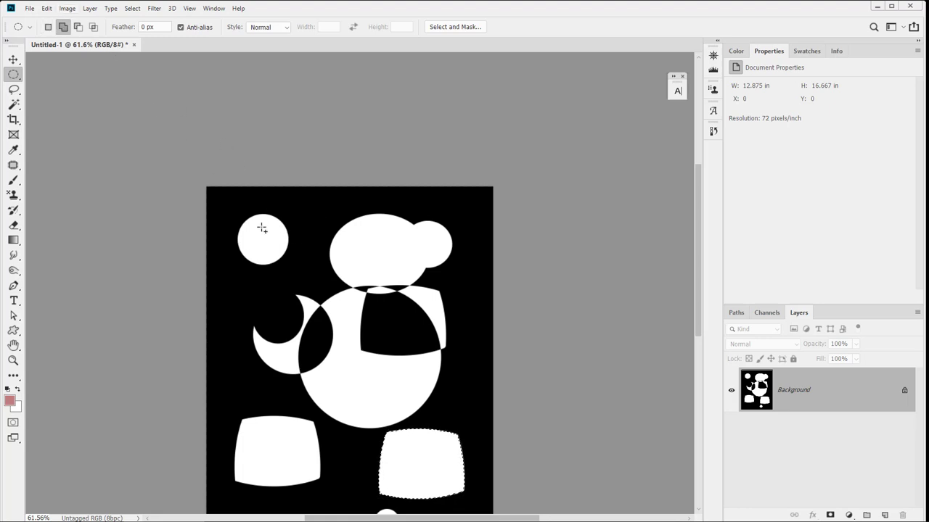
pyautogui.moveTo(260, 226); pyautogui.dragTo(302, 275)
pyautogui.moveTo(292, 227); pyautogui.dragTo(355, 280)
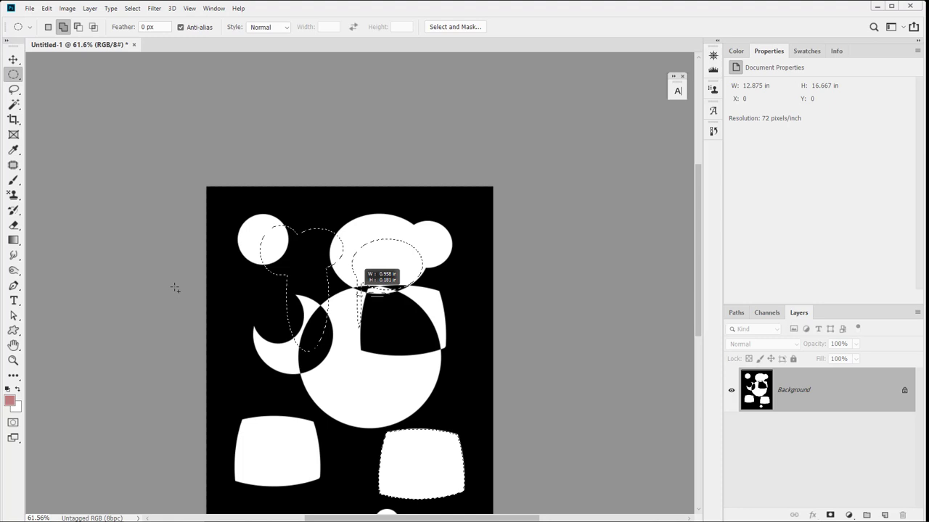
pyautogui.moveTo(288, 283); pyautogui.dragTo(167, 294)
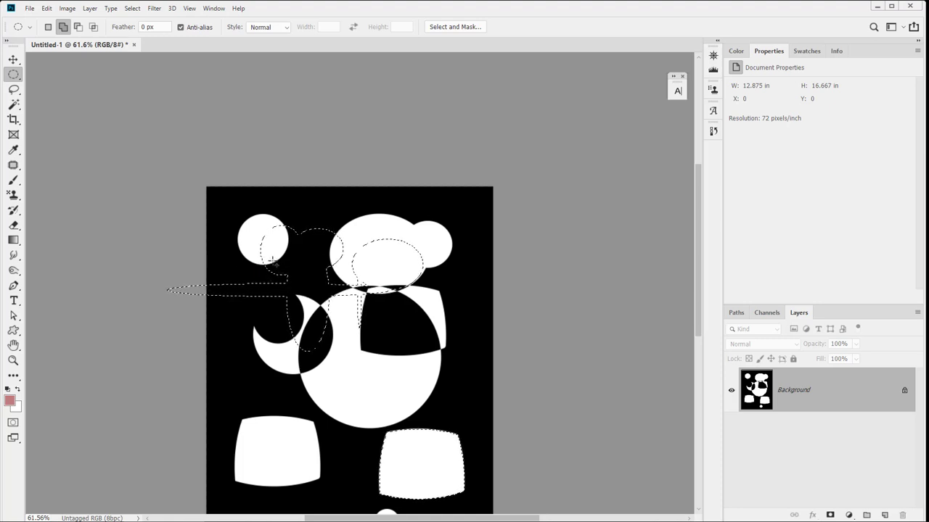
pyautogui.press('alt')
pyautogui.moveTo(285, 271); pyautogui.dragTo(320, 294)
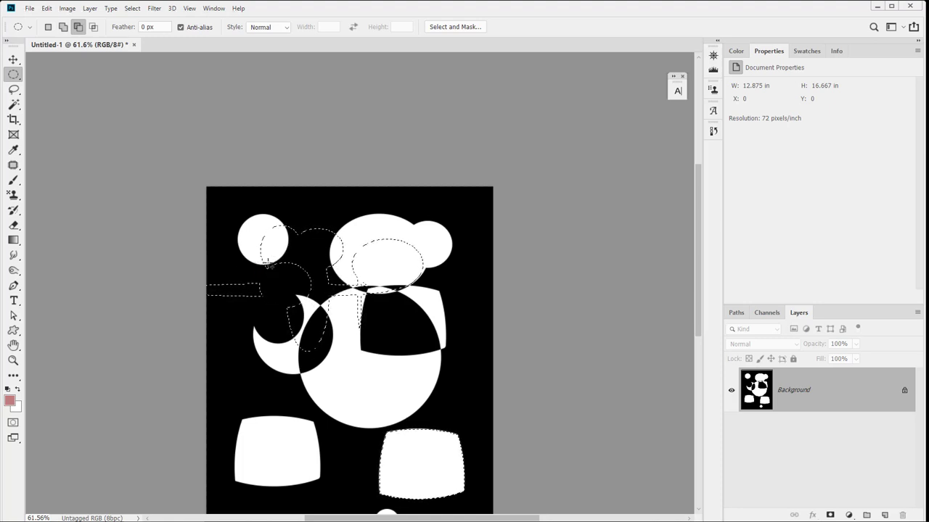
pyautogui.hotkey('shift', 'alt')
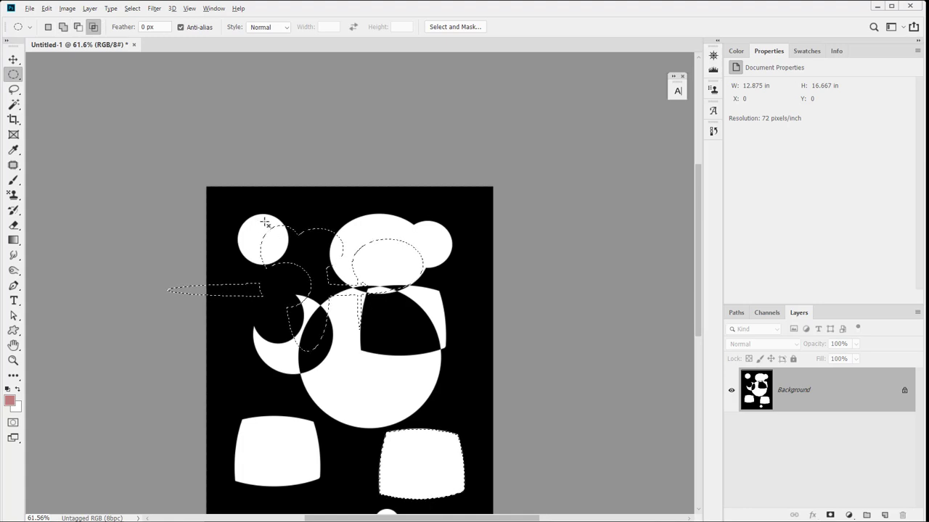
pyautogui.moveTo(340, 322); pyautogui.dragTo(368, 354)
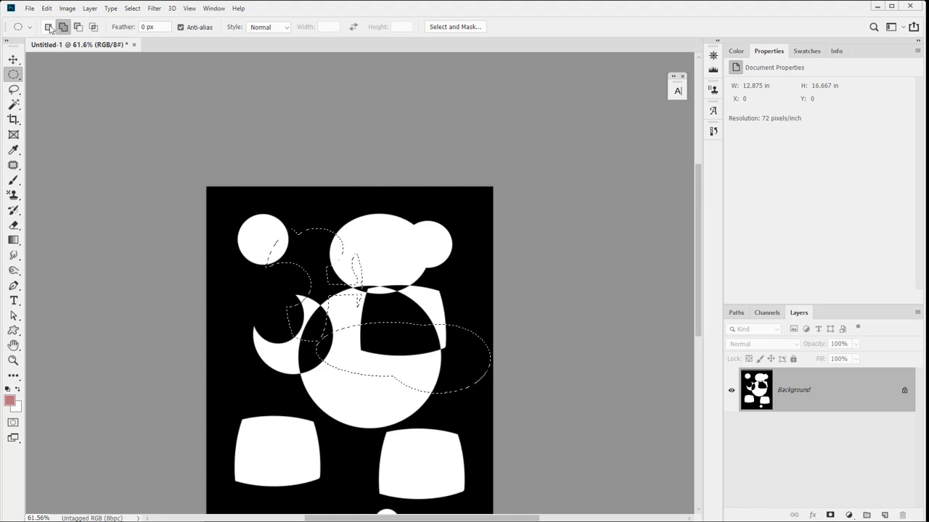
# - Try New Selection and Subtract modes, then Reset Tool three times to restore marquee defaults
pyautogui.click(48, 28)
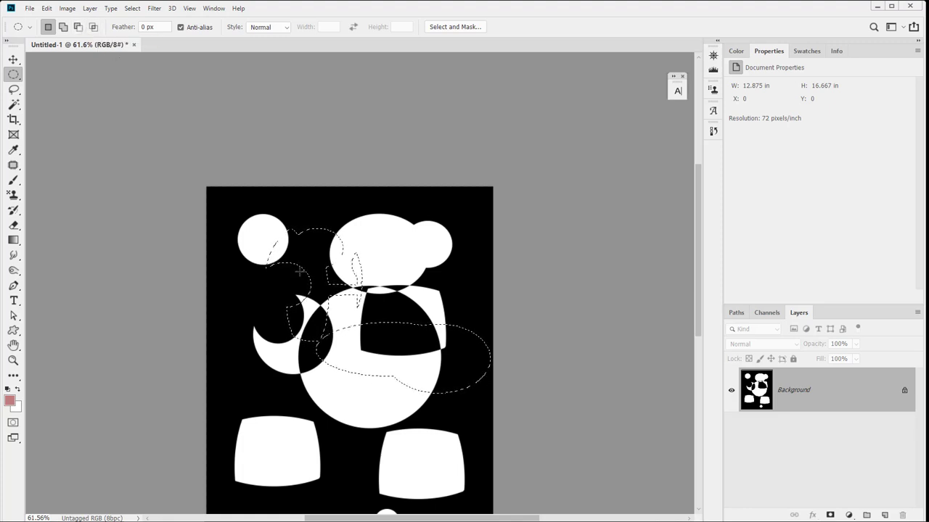
pyautogui.click(80, 29)
pyautogui.rightClick(26, 28)
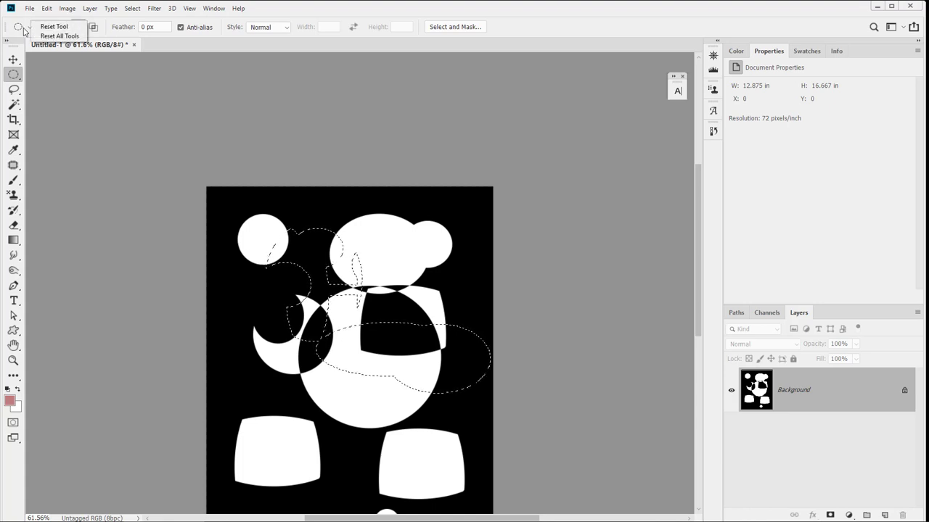
pyautogui.click(40, 27)
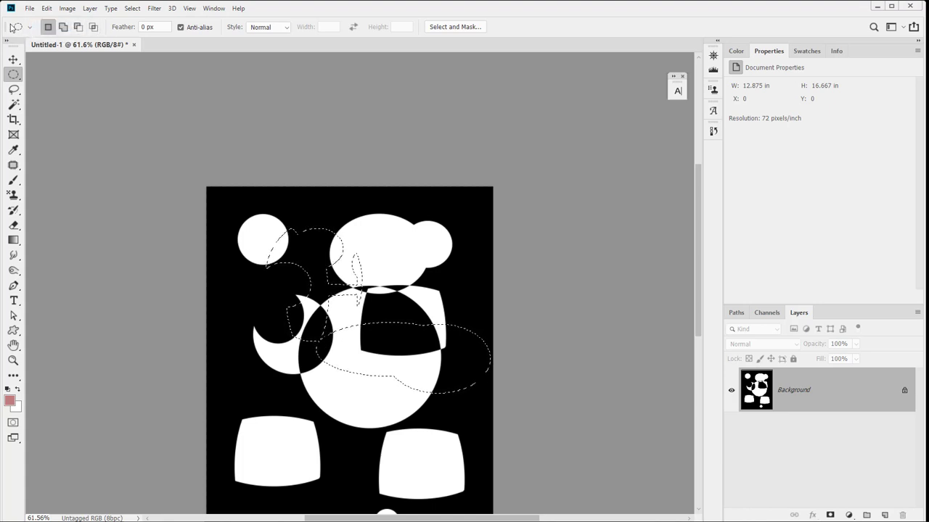
pyautogui.rightClick(25, 29)
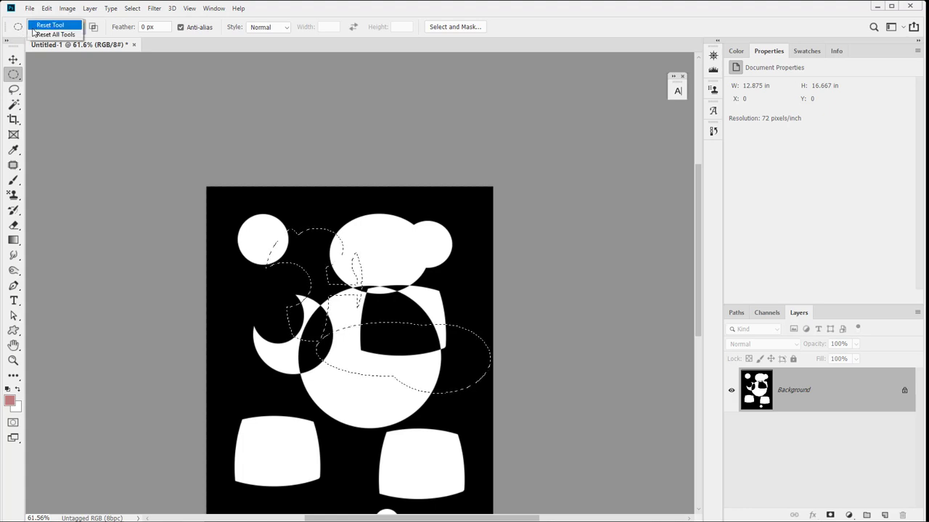
pyautogui.click(39, 27)
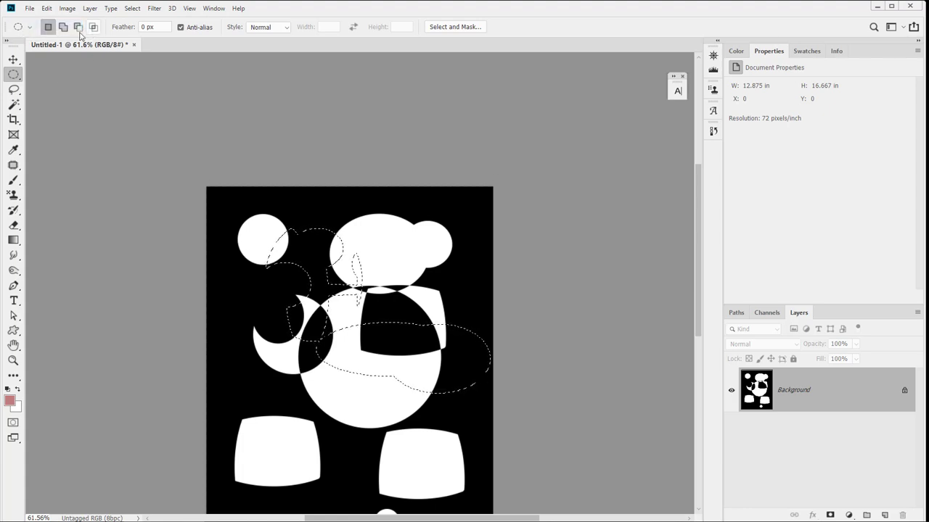
pyautogui.rightClick(24, 26)
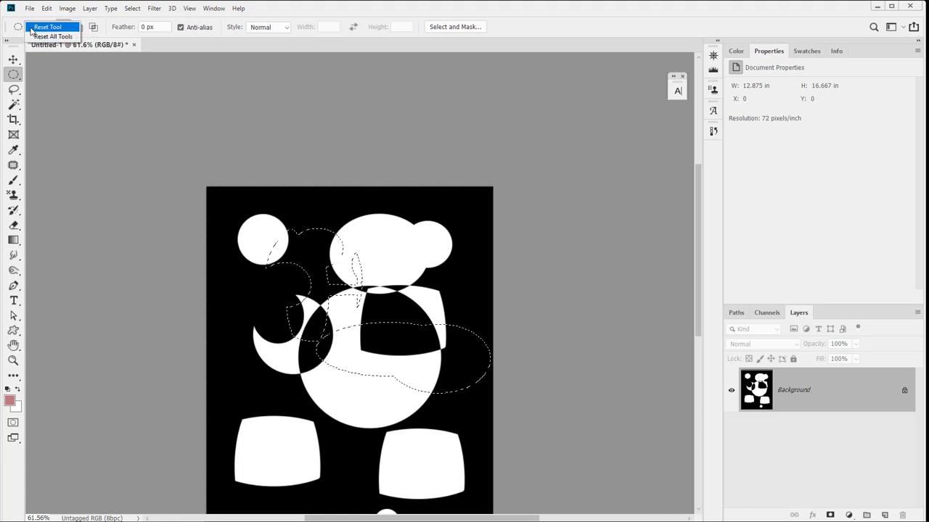
pyautogui.click(37, 26)
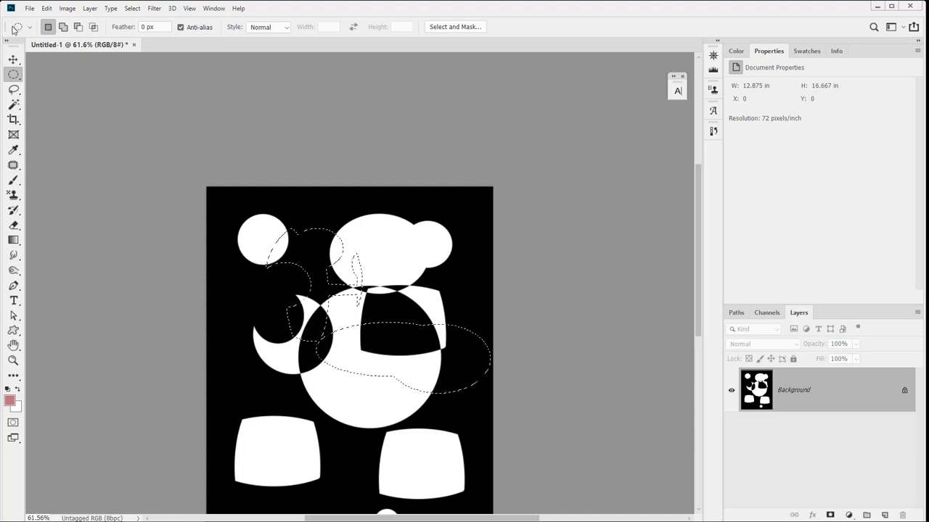
# - Switch to the Move tool and back to the Elliptical Marquee, briefly opening the File menu
pyautogui.click(13, 59)
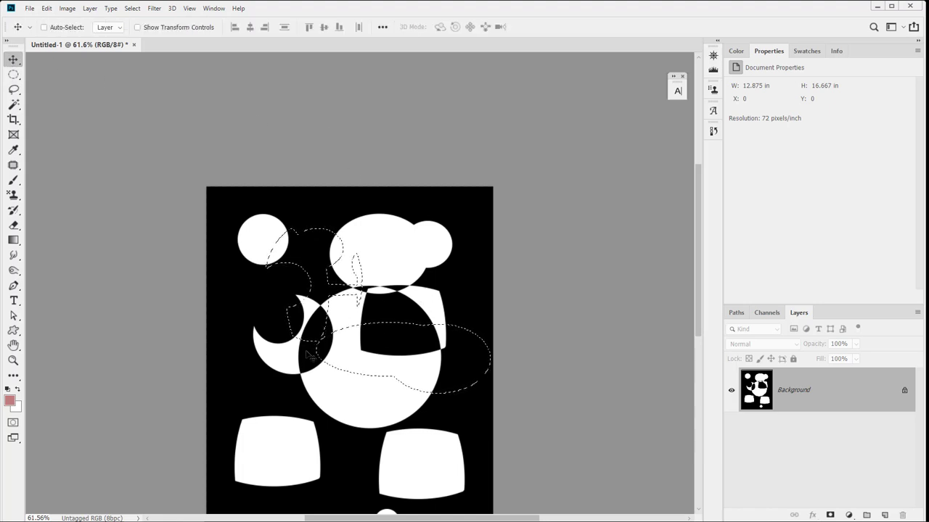
pyautogui.click(19, 75)
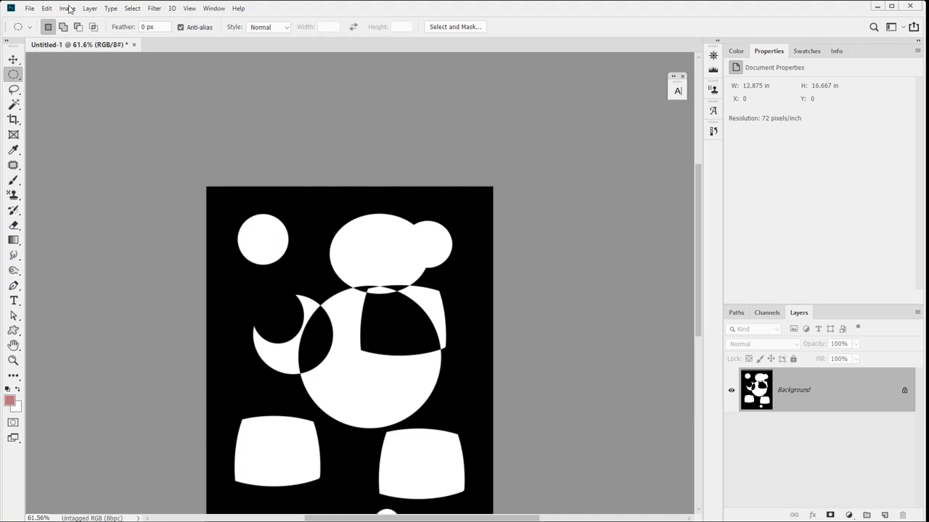
pyautogui.click(29, 8)
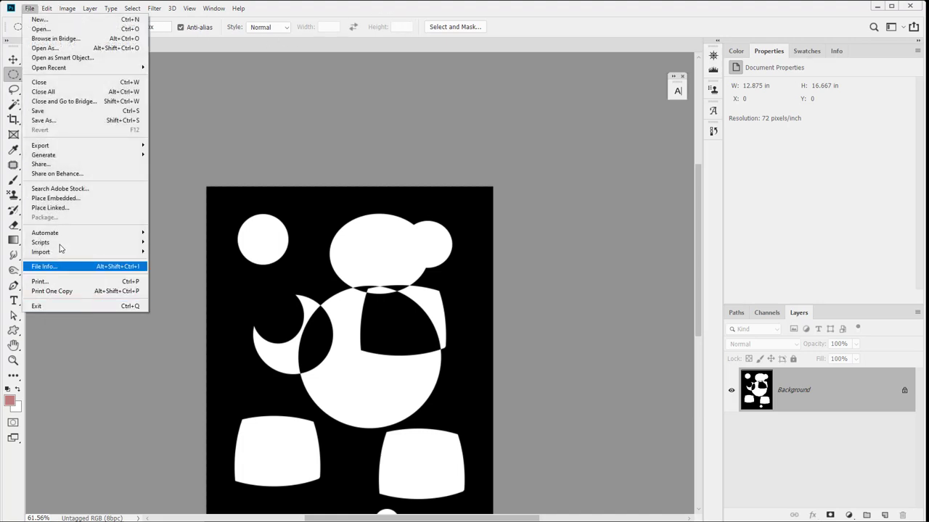
pyautogui.press('Escape')
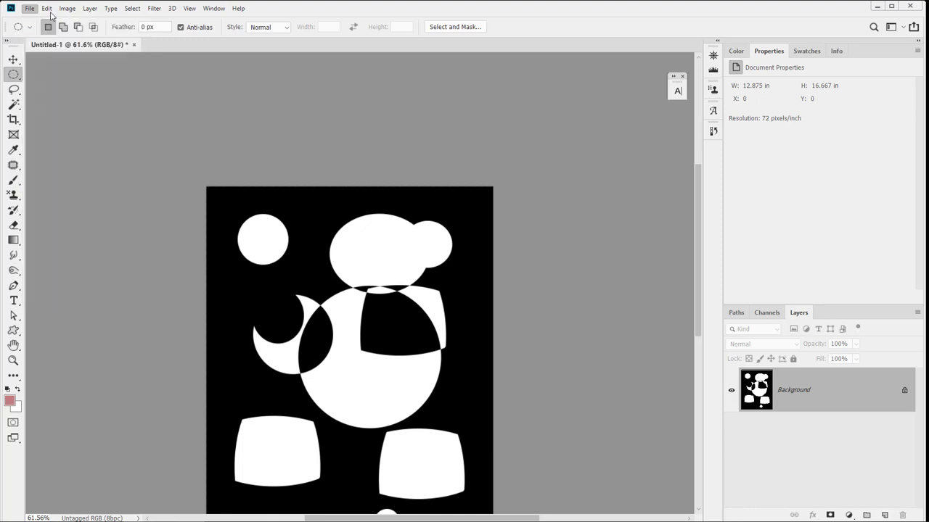
# - Review Edit > Preferences > General and close it without changes
pyautogui.click(49, 9)
pyautogui.moveTo(132, 420)
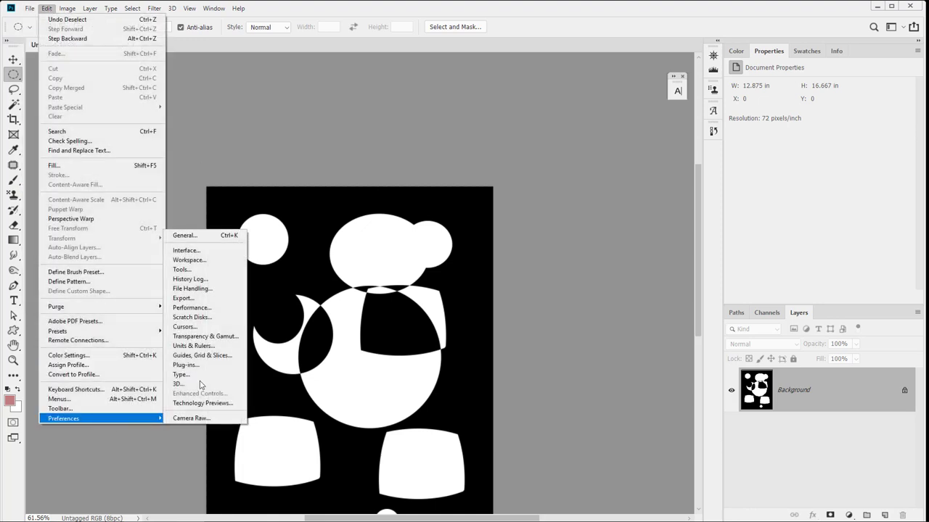
pyautogui.click(197, 237)
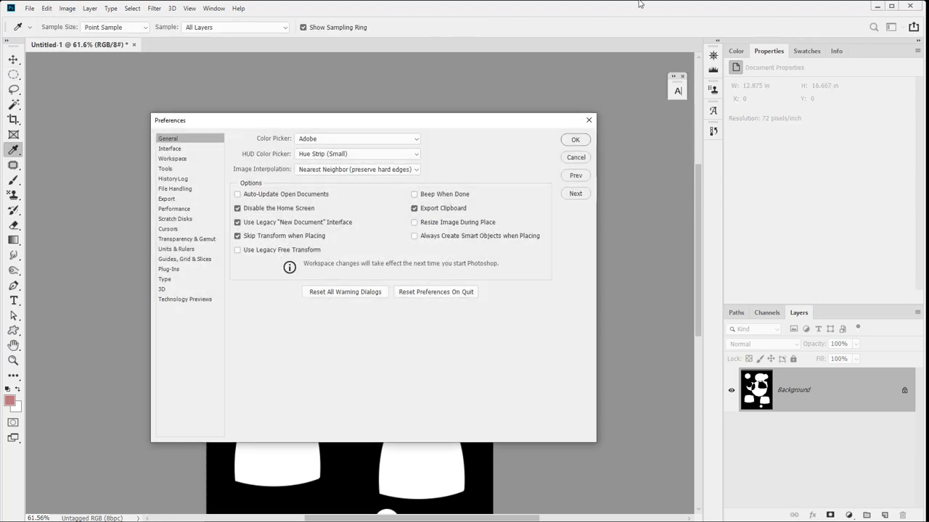
pyautogui.click(585, 122)
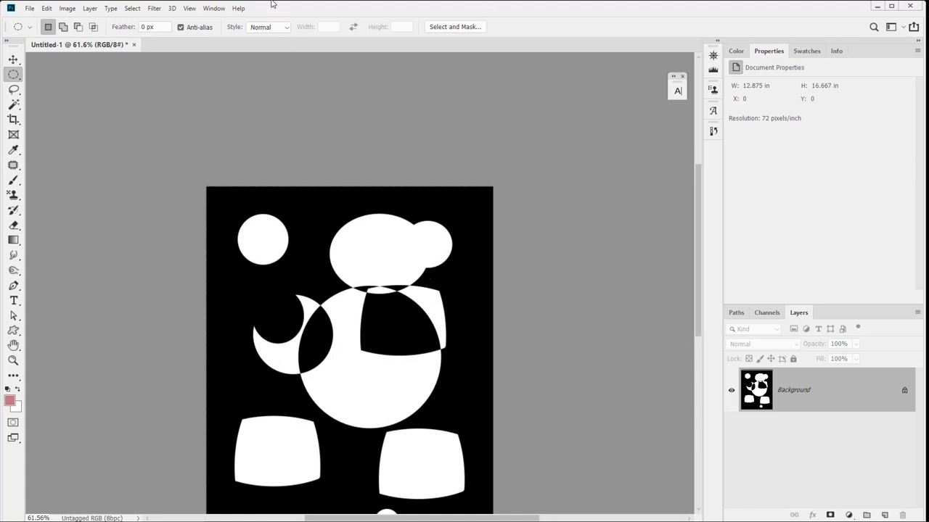
# - Exit Photoshop via File > Exit, declining to save Untitled-1
pyautogui.click(30, 8)
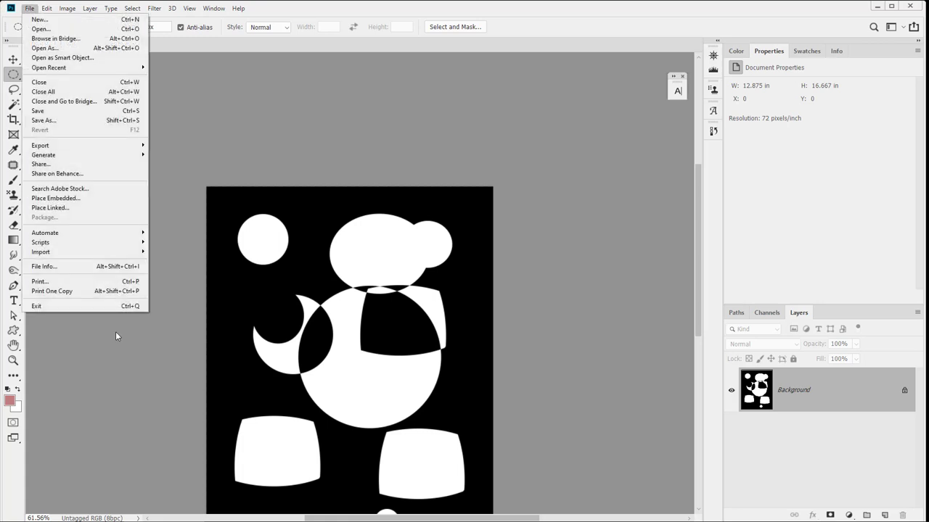
pyautogui.click(106, 308)
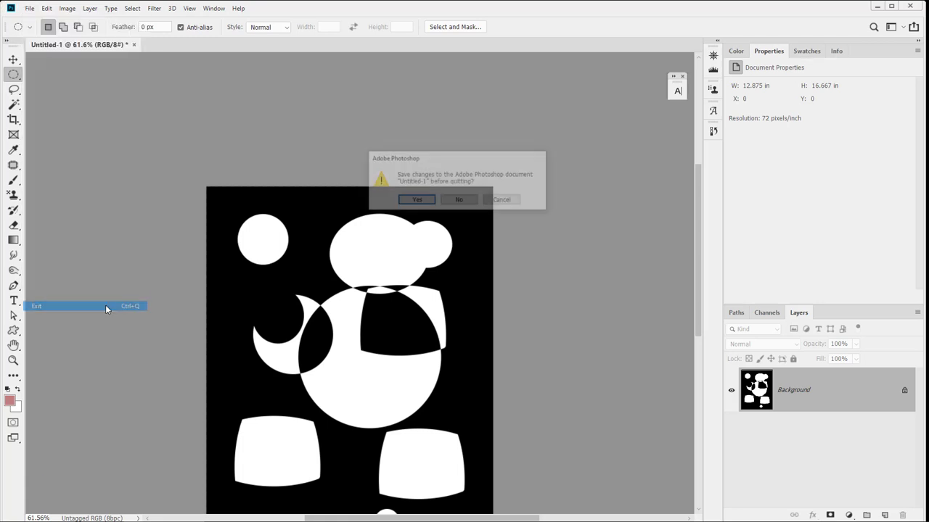
pyautogui.click(466, 202)
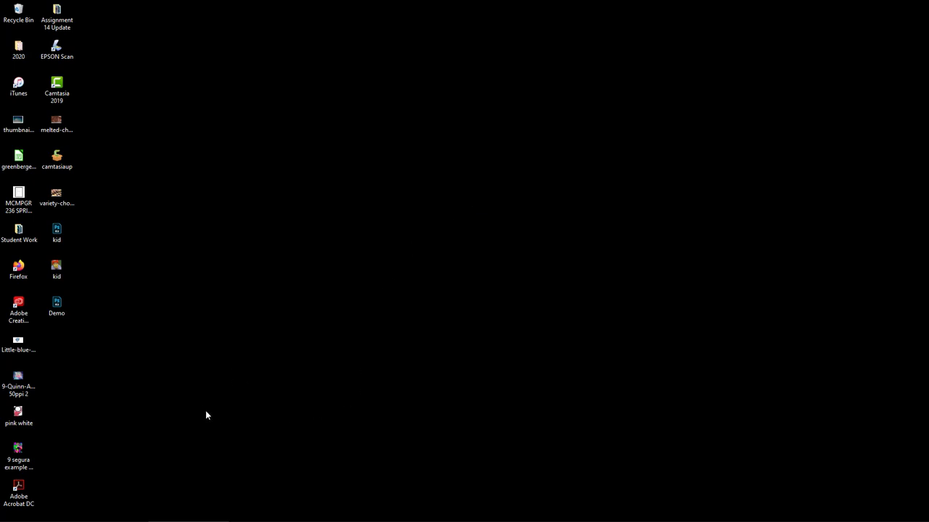
pyautogui.moveTo(260, 400); pyautogui.dragTo(258, 428)
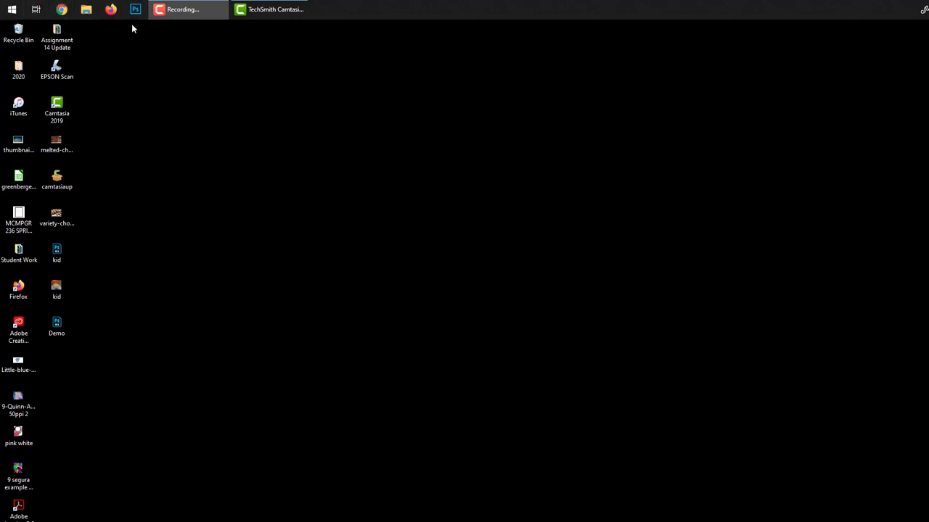
pyautogui.rightClick(135, 15)
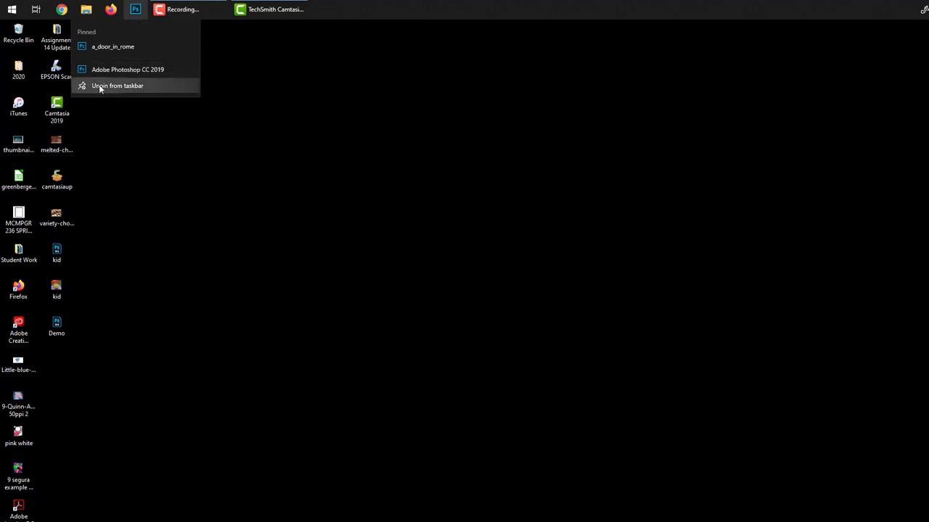
pyautogui.click(139, 8)
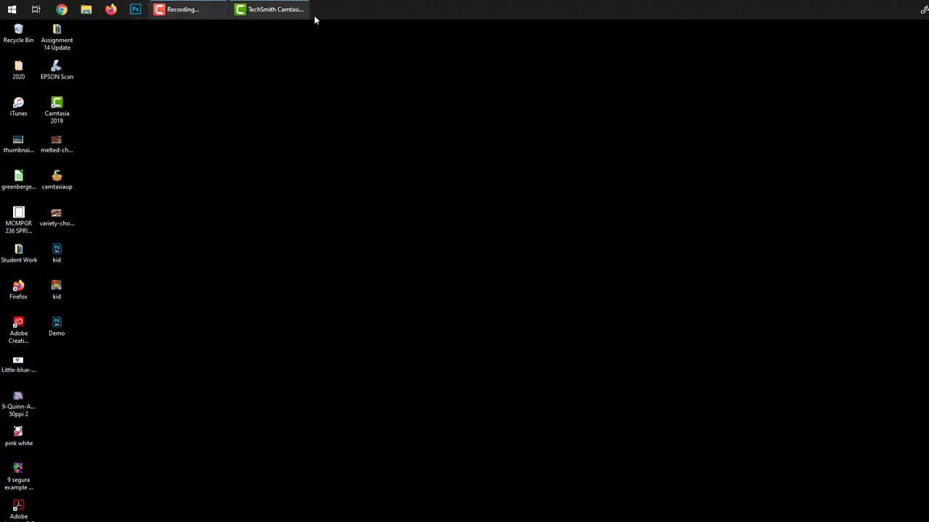
# - Relaunch Photoshop from the pinned taskbar icon holding Ctrl+Alt+Shift to reset preferences
pyautogui.click(137, 16)
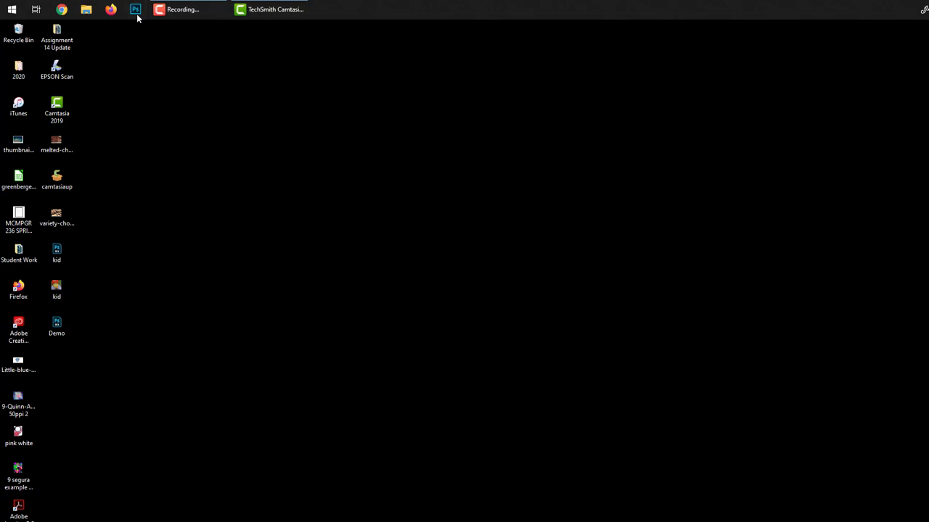